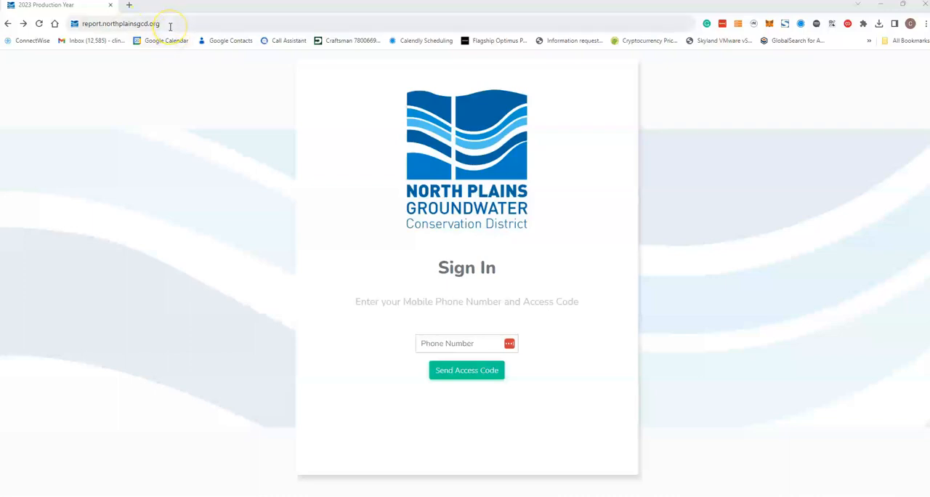
- Request a sign-in access code for the reporter's mobile phone number
drag(170, 27, 78, 32)
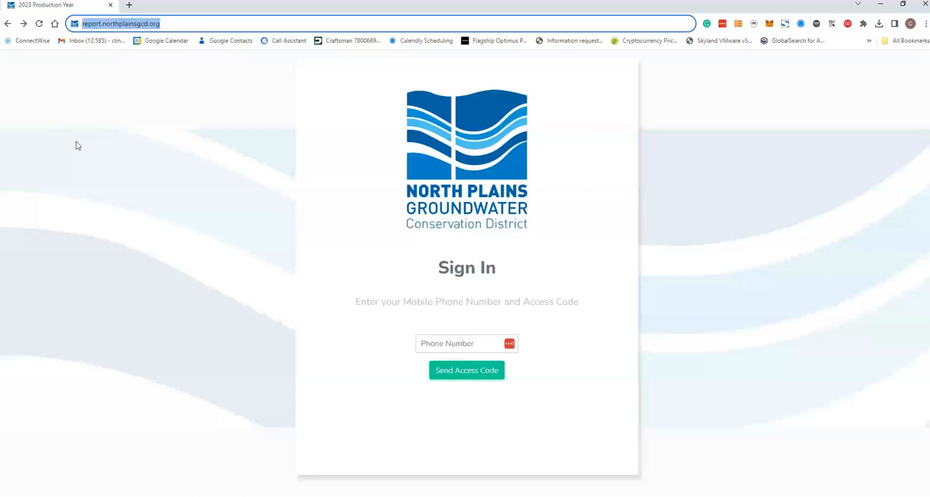
click(459, 344)
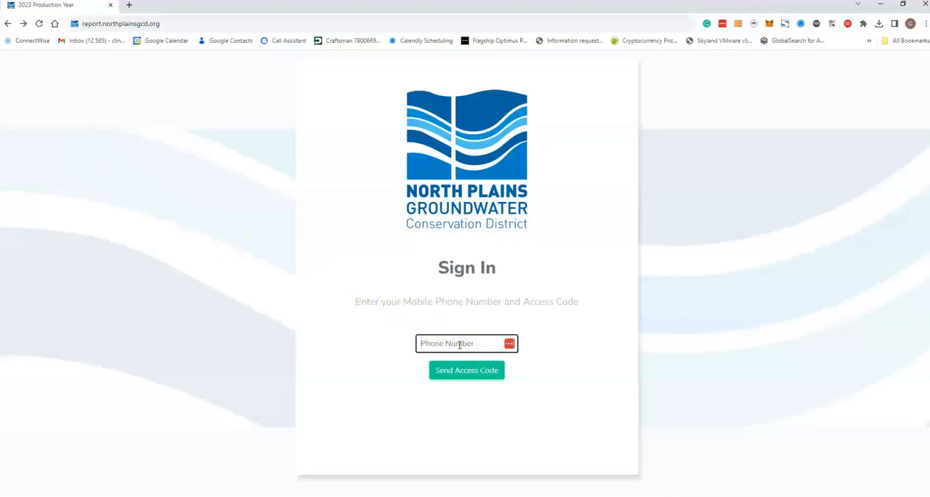
click(471, 370)
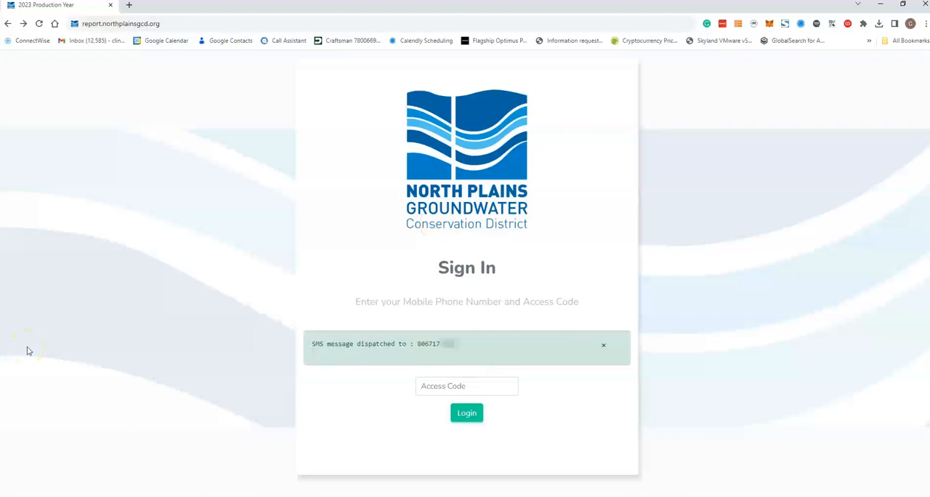
- Enter the received access code and log in to the production report
click(428, 384)
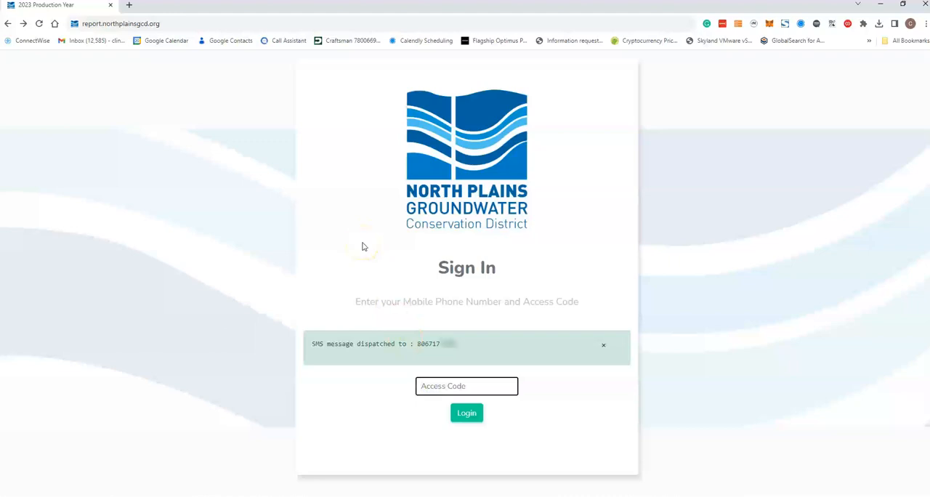
key(Return)
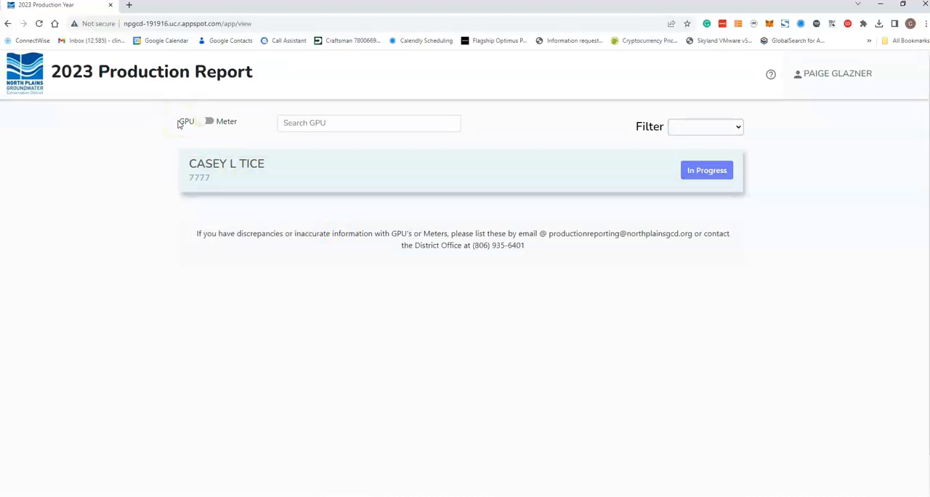
- Expand the in-progress GPU record to show its production figures and meters
drag(178, 124, 190, 124)
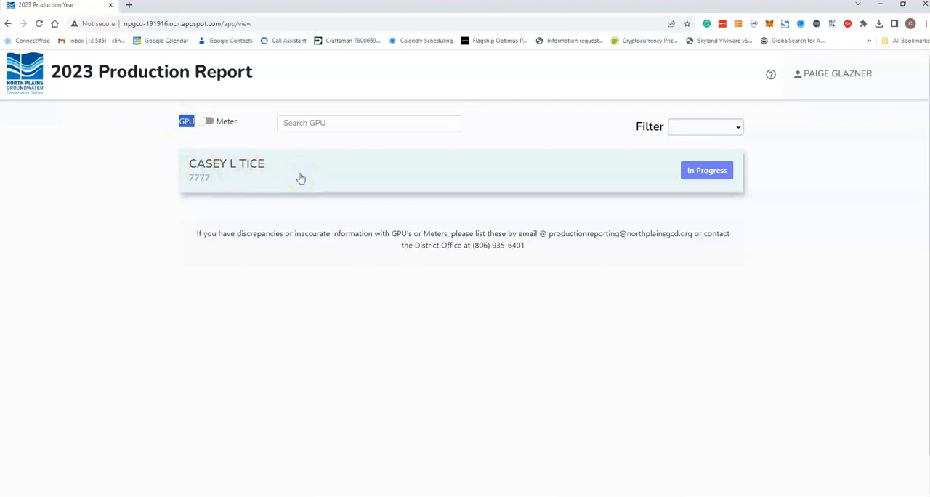
click(301, 178)
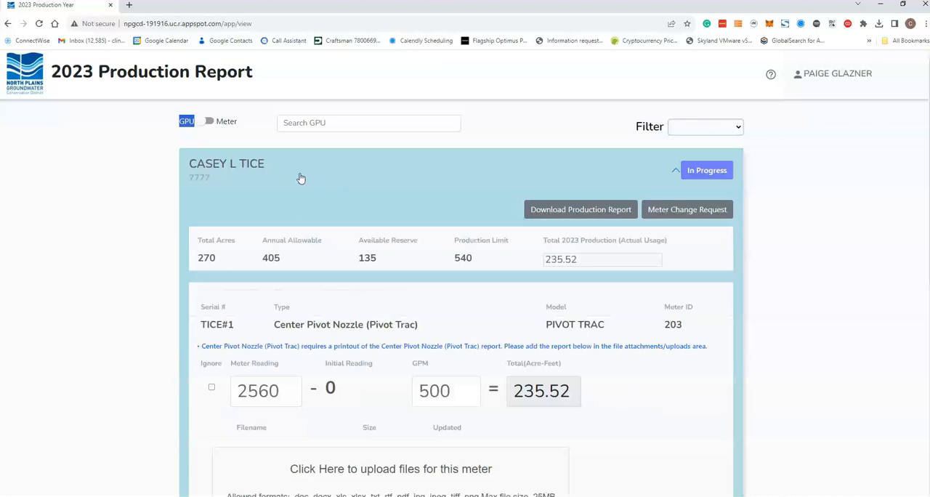
scroll(301, 178, down, 2)
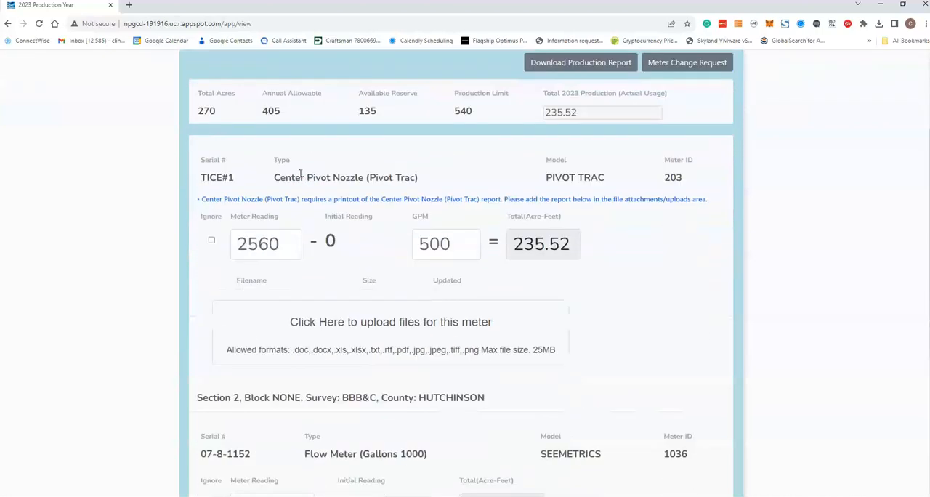
scroll(301, 174, up, 3)
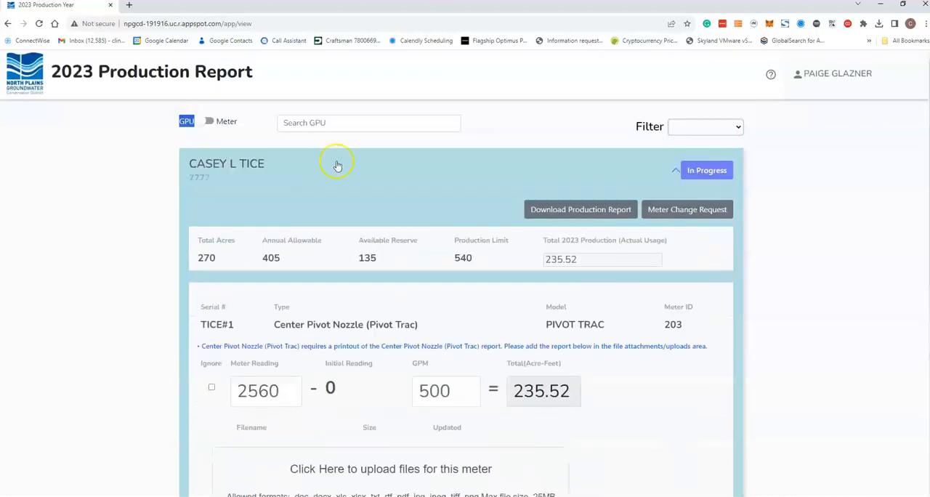
scroll(363, 247, down, 1)
scroll(349, 266, down, 1)
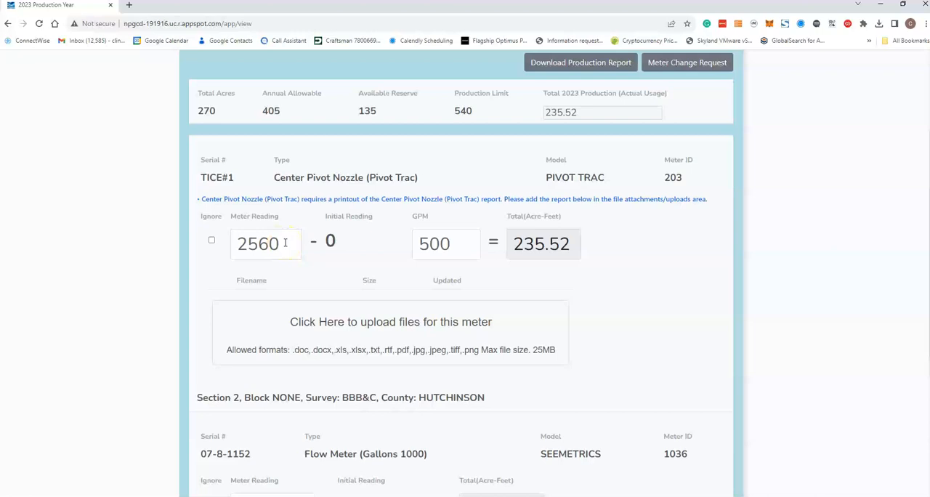
- Set the meter reading of the Center Pivot Nozzle (Pivot Trac) meter to 2560
drag(283, 244, 231, 243)
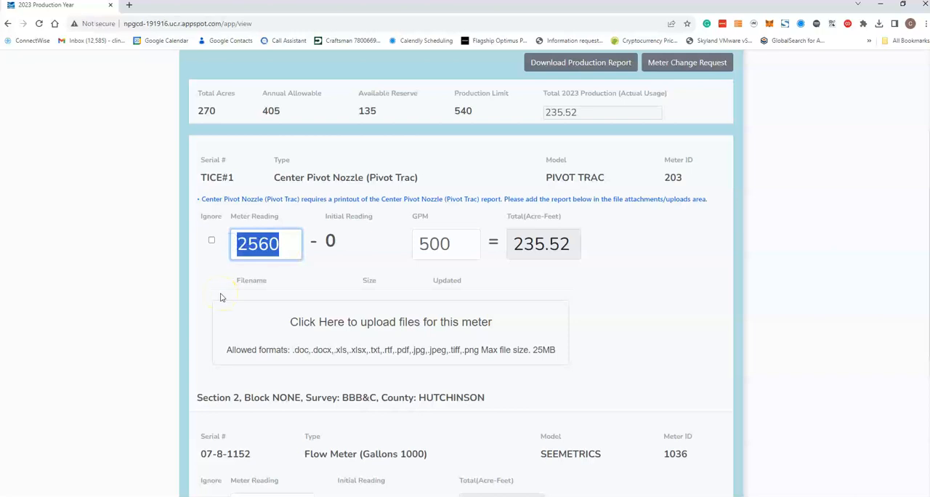
text(2560)
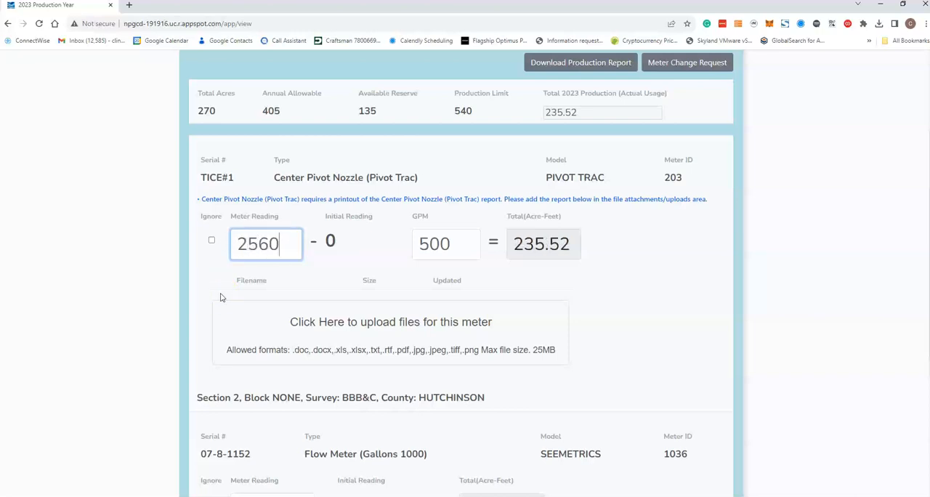
key(Tab)
click(224, 280)
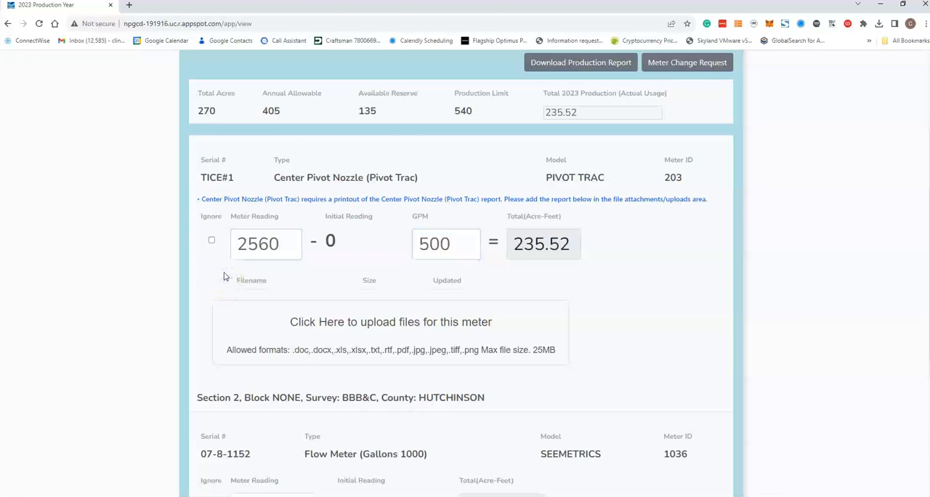
drag(289, 247, 234, 249)
text(2560)
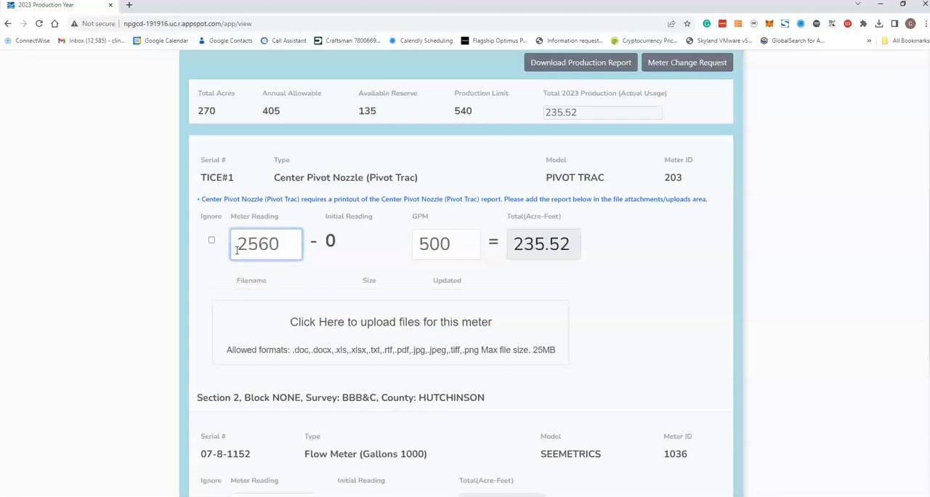
key(Tab)
- Set the meter reading of the Flow Meter (Gallons 1000) in Section 2 to 981630
scroll(237, 249, down, 2)
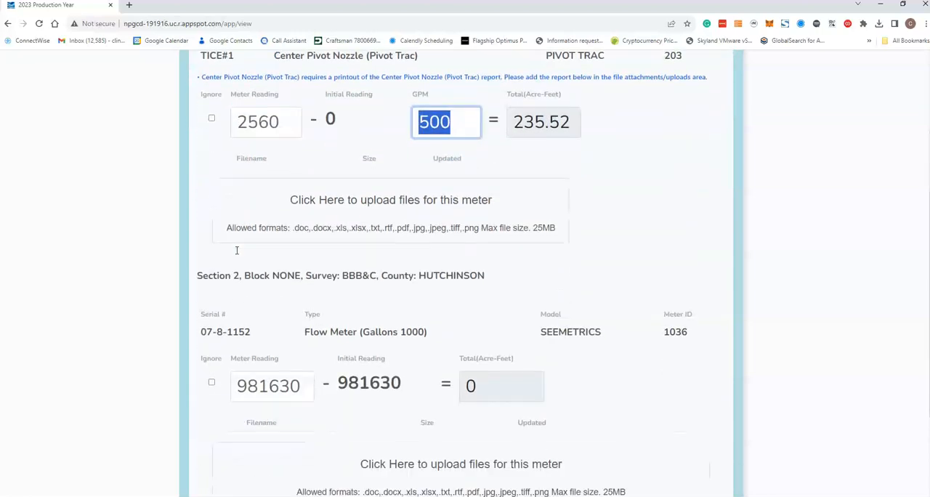
drag(300, 361, 234, 367)
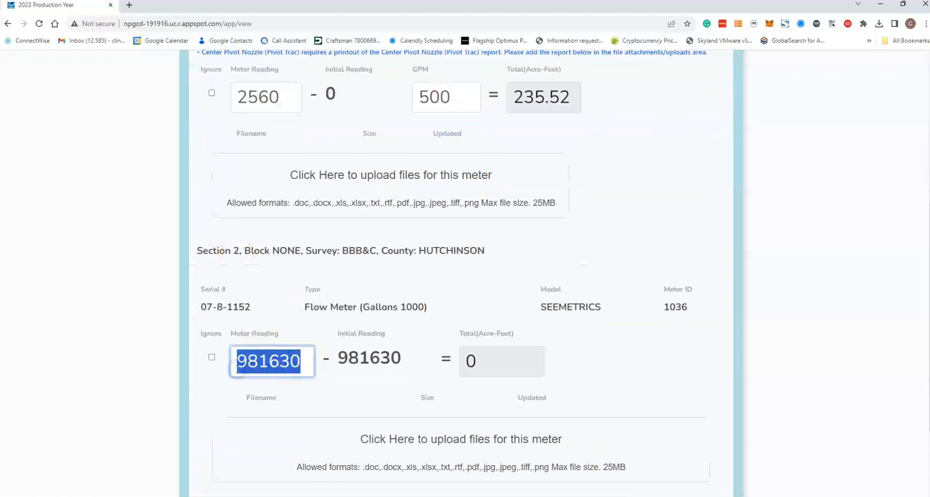
text(981630)
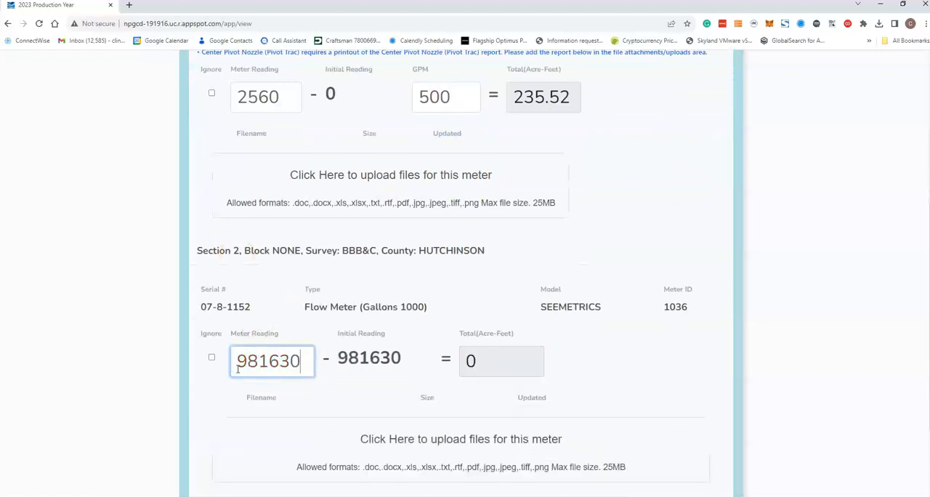
key(Tab)
scroll(273, 359, up, 3)
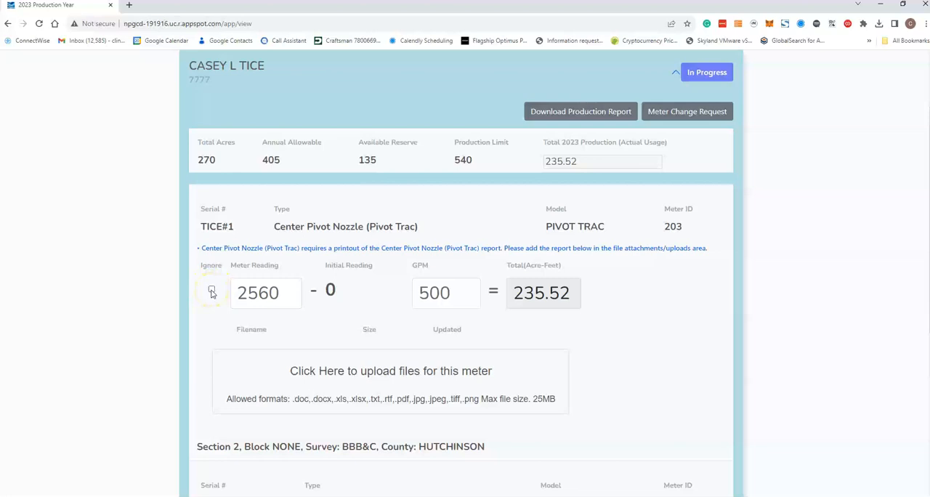
click(211, 291)
click(211, 291)
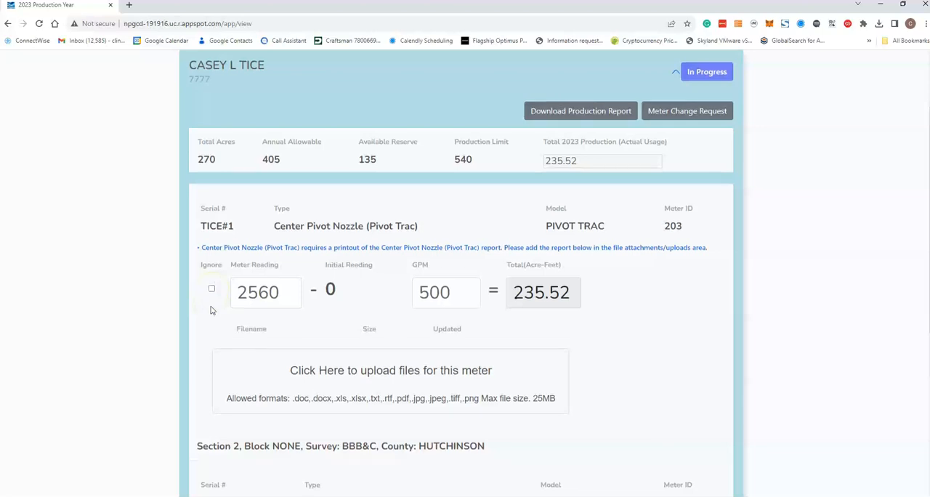
scroll(210, 311, down, 5)
click(717, 411)
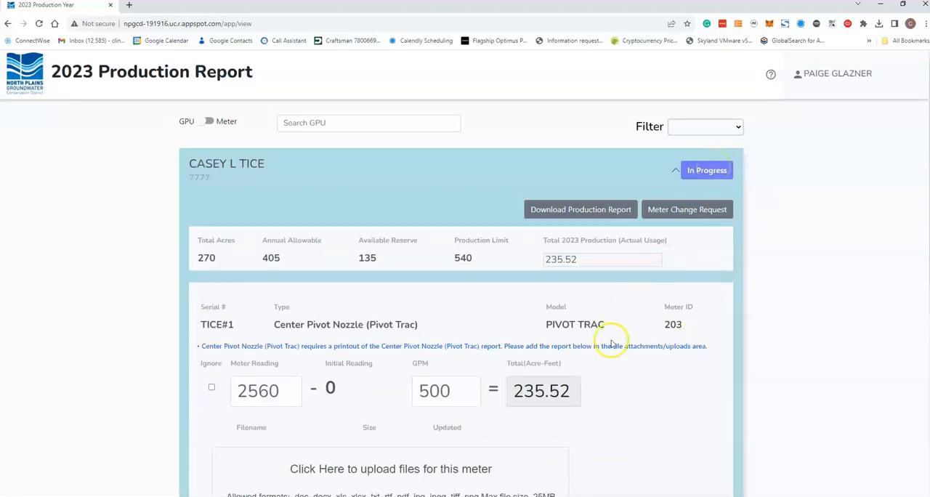
- Upload Pivot Track Report.pdf from the Reports folder as the attachment for the Center Pivot Nozzle (Pivot Trac) meter
scroll(619, 330, down, 3)
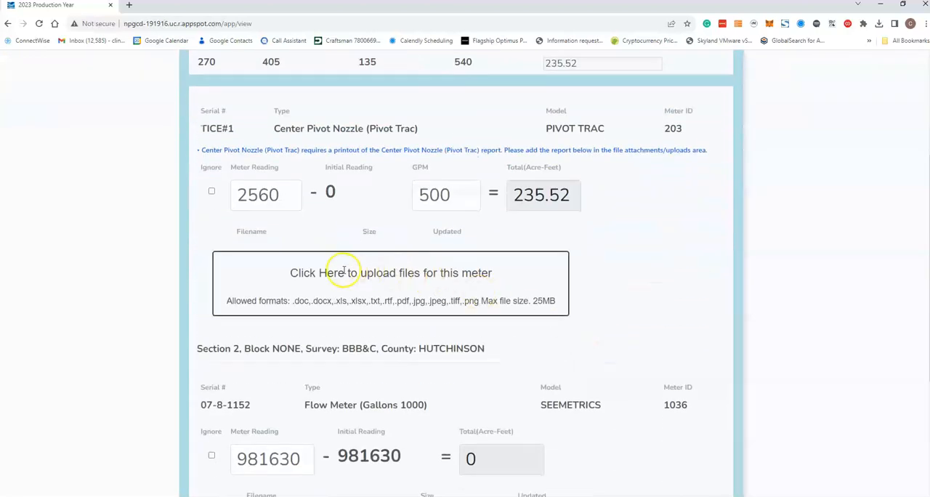
drag(290, 273, 394, 273)
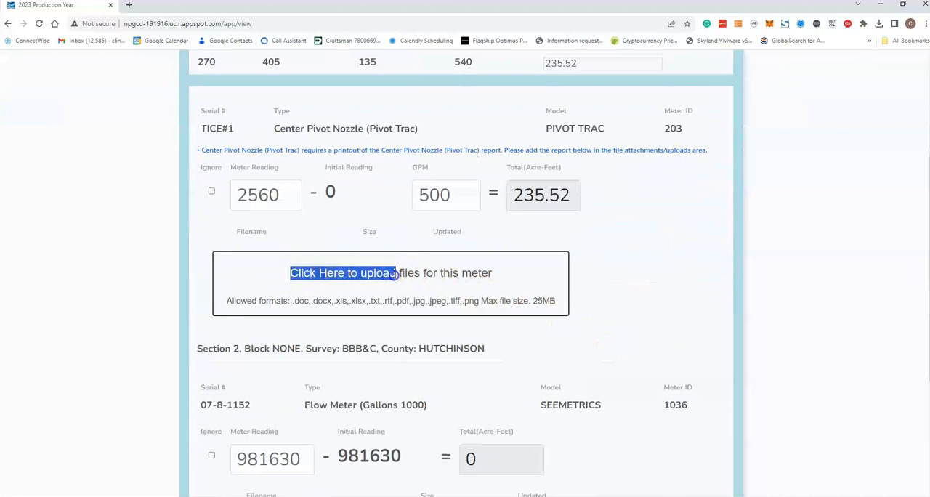
click(394, 273)
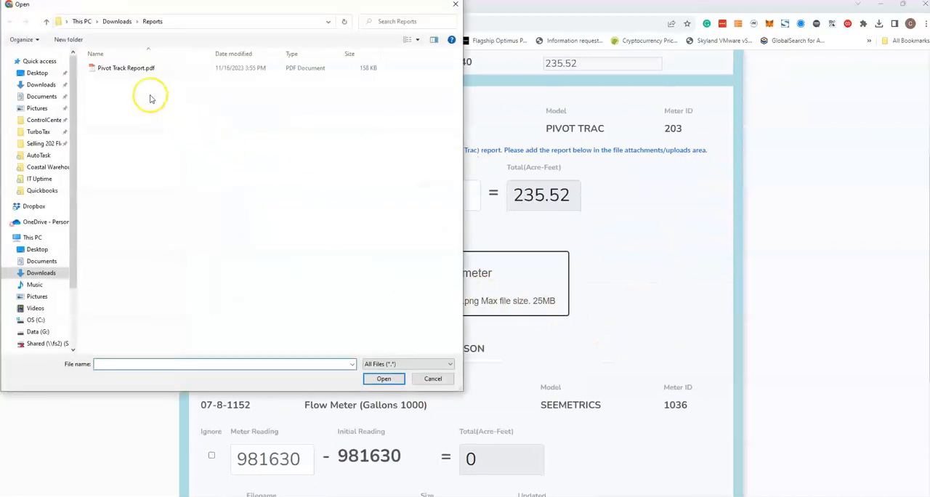
click(126, 69)
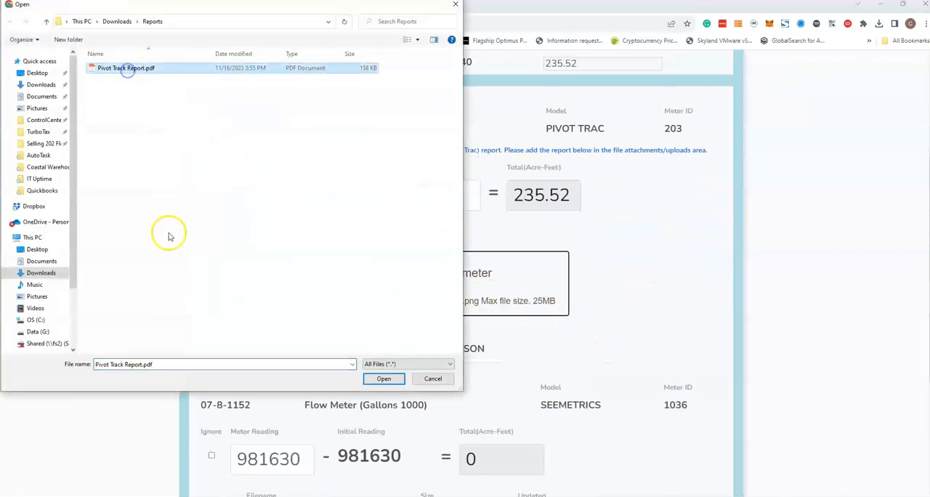
click(383, 379)
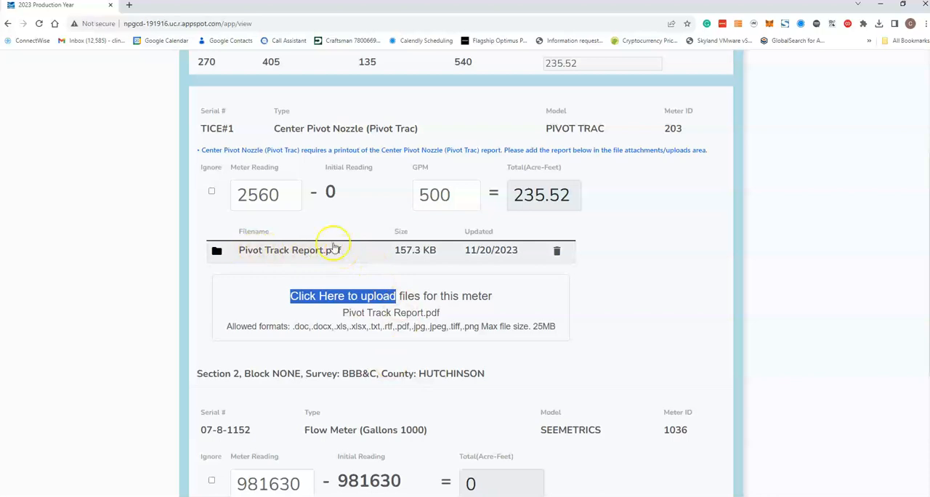
drag(289, 196, 237, 196)
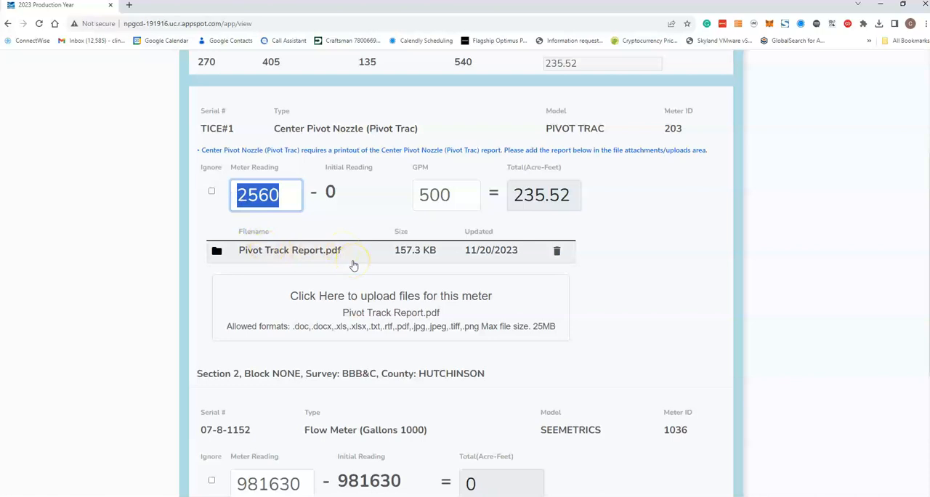
- Examine the fields a Meter Change Request of type New Meter asks for, and close the request without submitting it
scroll(442, 285, up, 3)
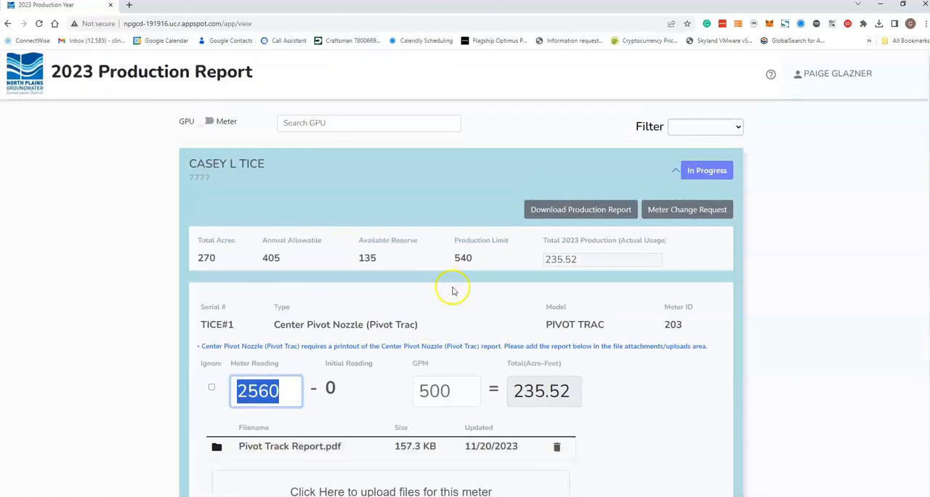
click(727, 210)
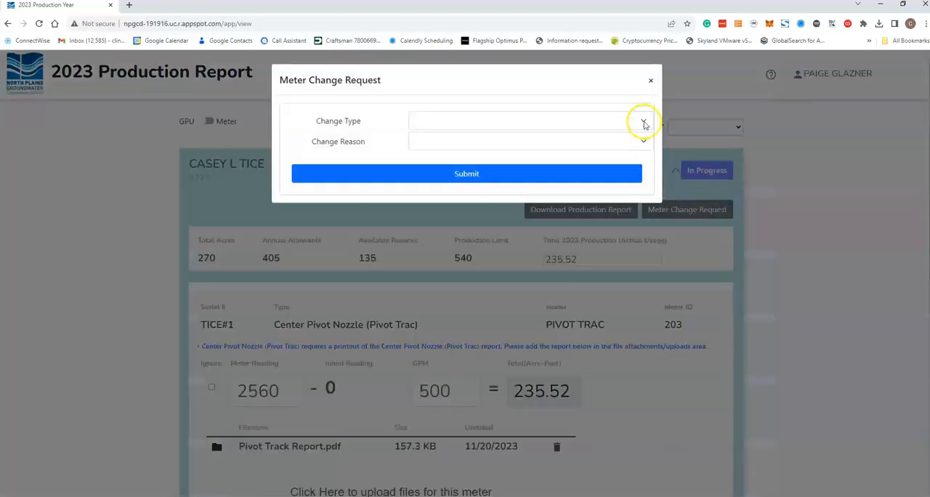
click(643, 123)
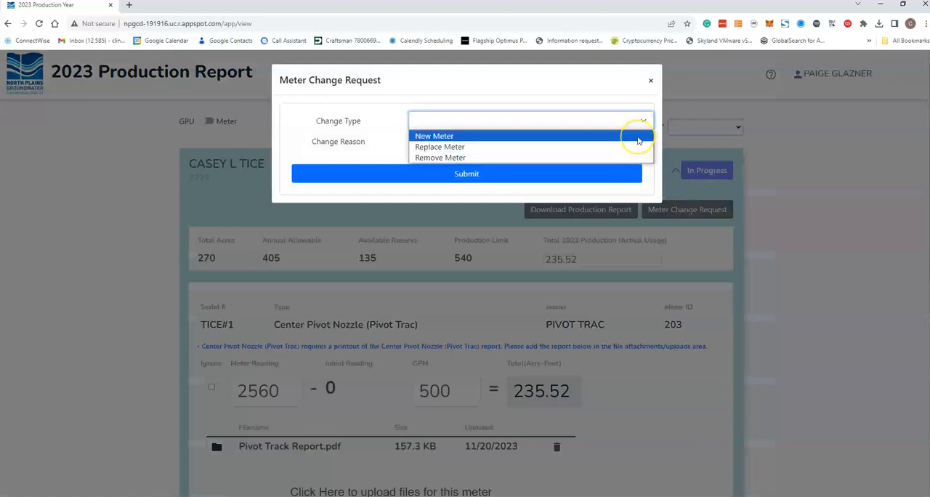
click(638, 137)
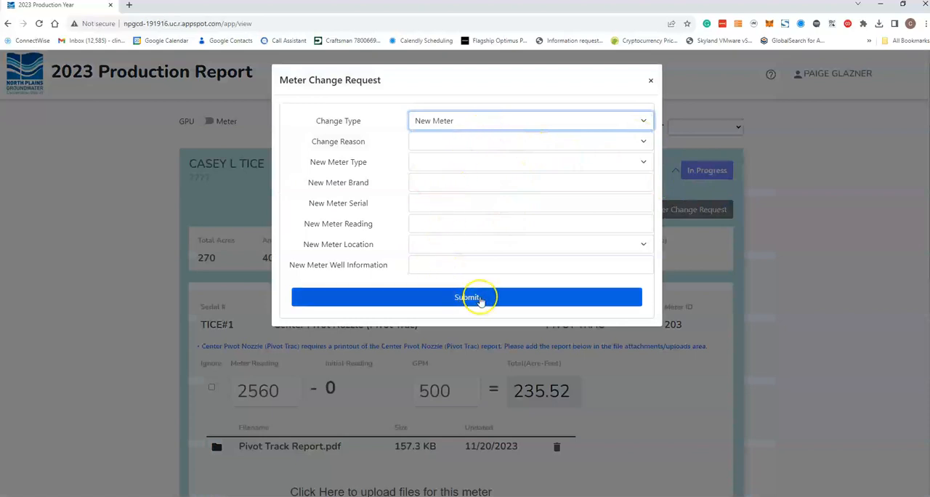
click(648, 82)
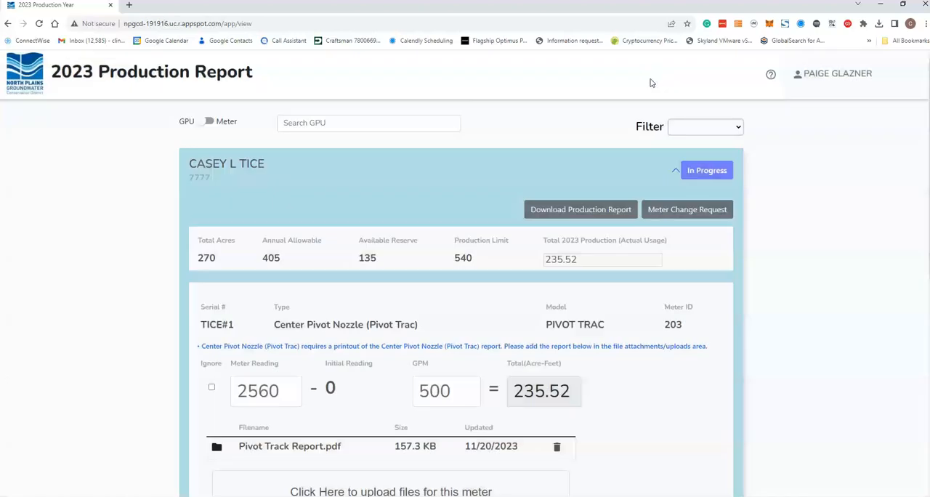
scroll(651, 83, down, 3)
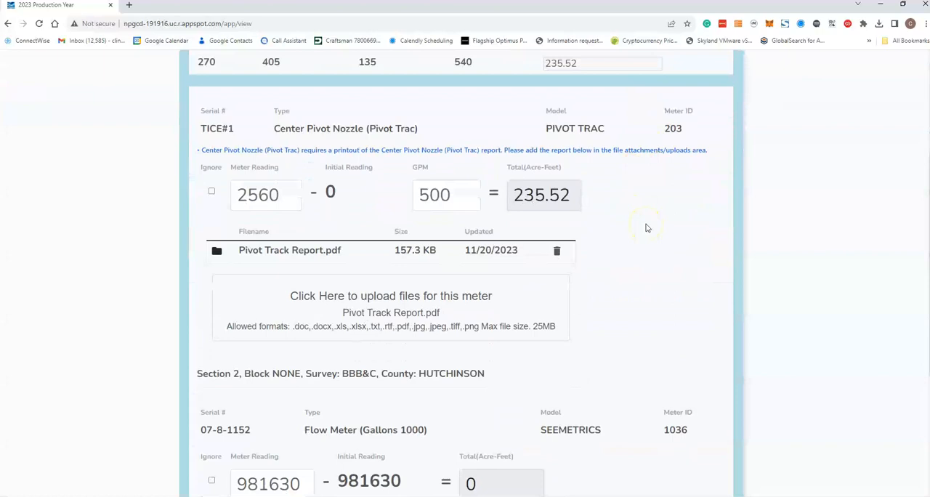
scroll(647, 228, up, 2)
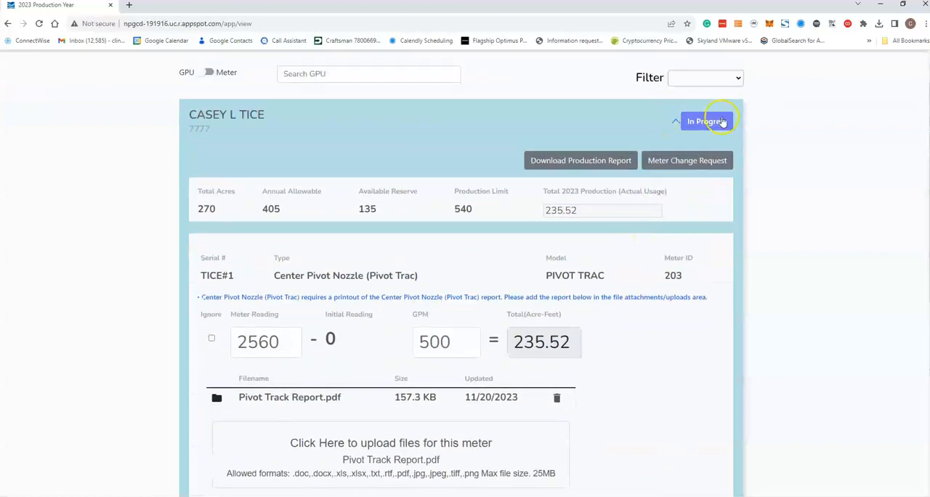
scroll(568, 151, down, 2)
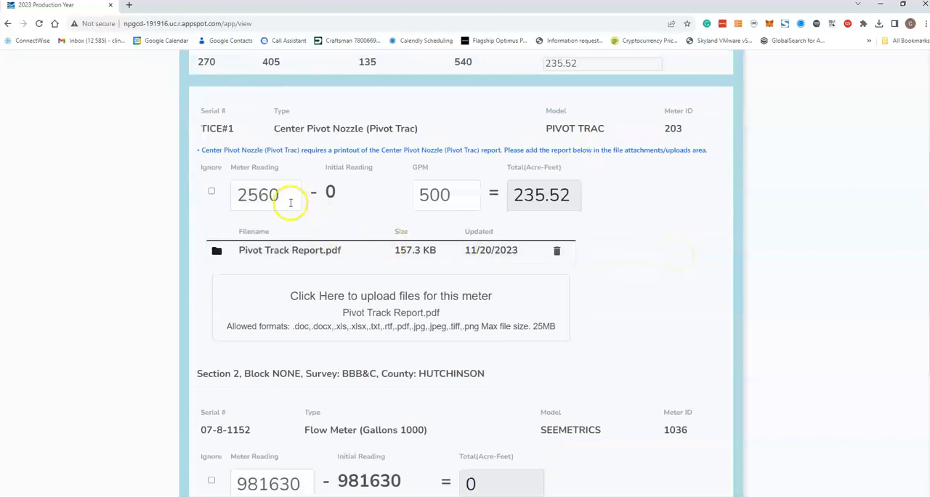
drag(289, 201, 239, 204)
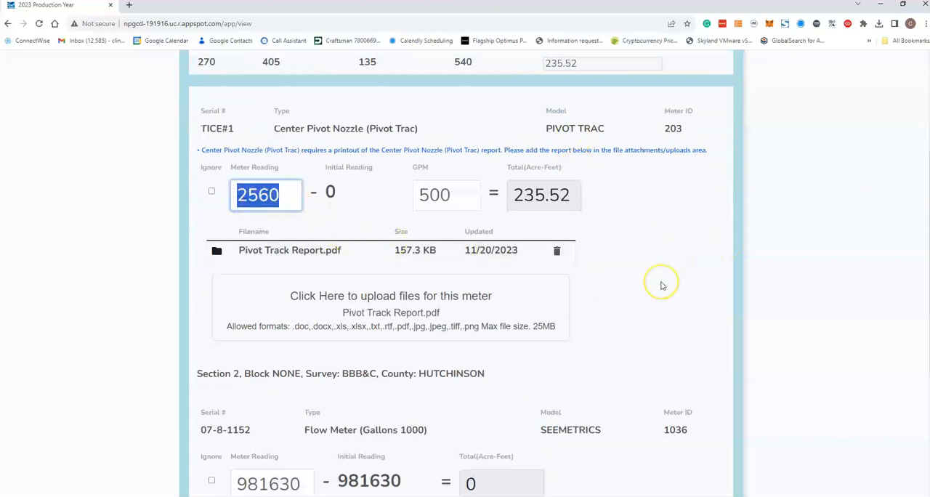
- Submit the 2023 production report with its meter readings, and return from the generated PDF to the production year page
scroll(661, 285, down, 4)
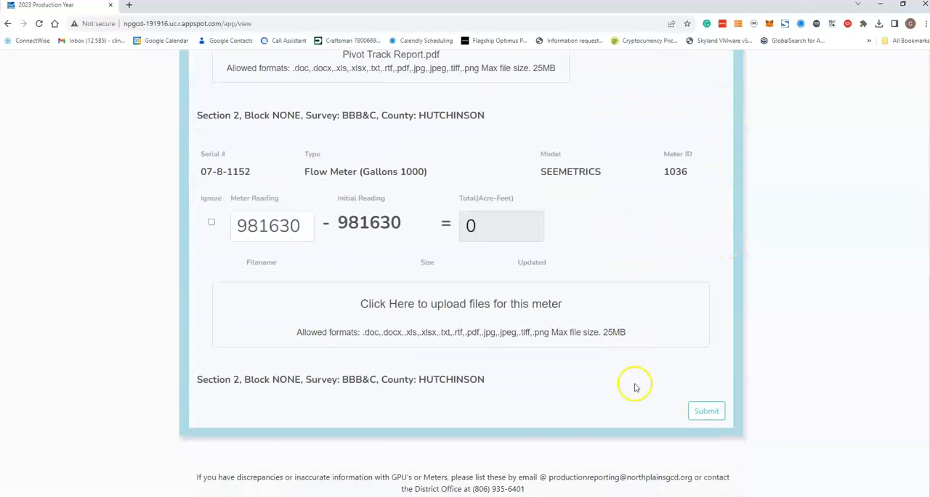
click(707, 412)
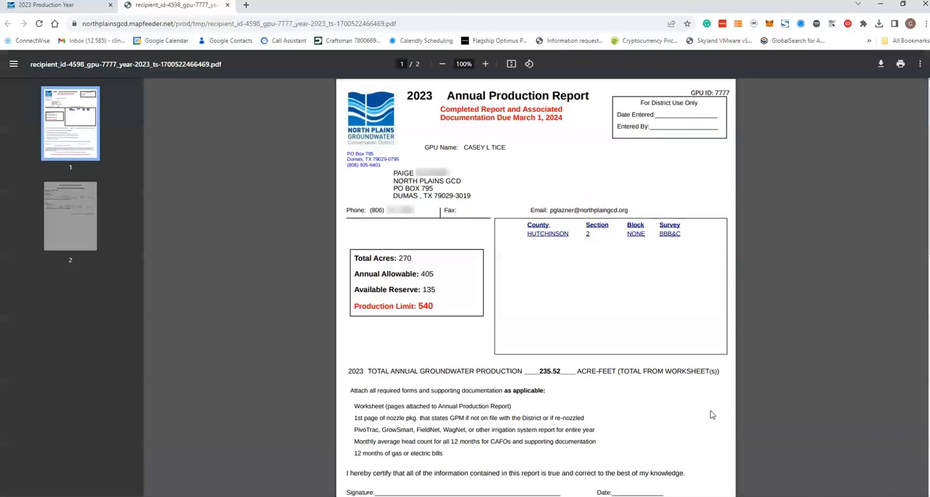
click(62, 10)
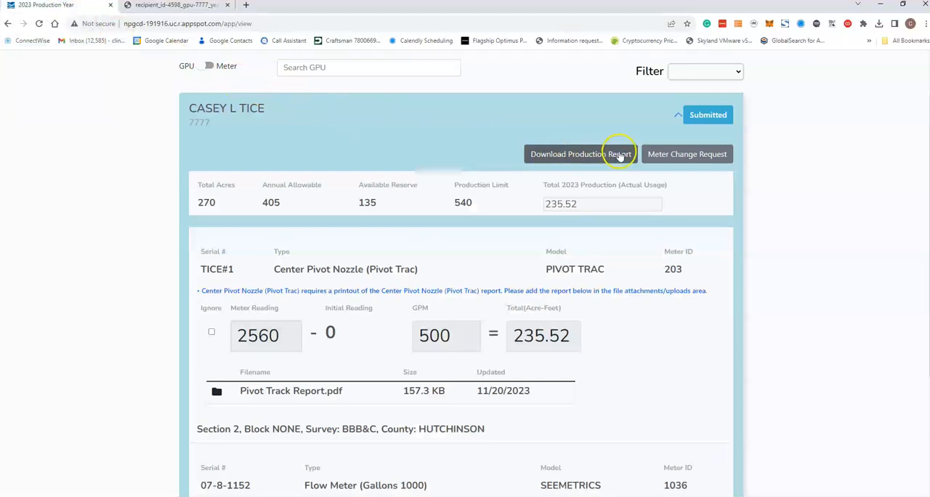
- Generate the submitted unit's production report PDF with the Online Completed Report template
click(581, 155)
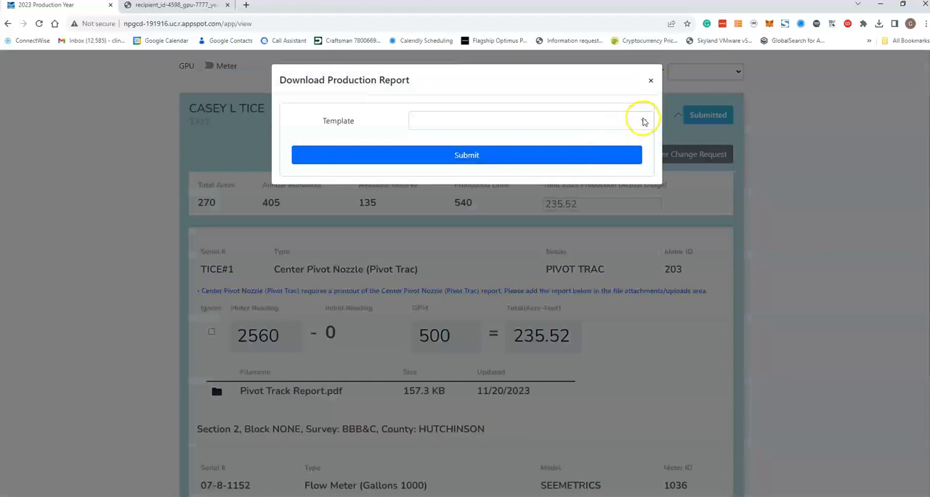
click(643, 121)
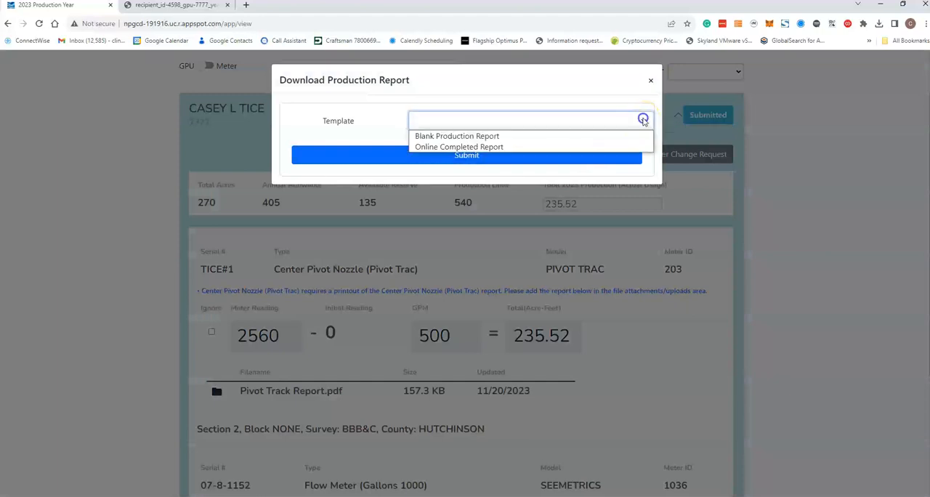
click(465, 148)
click(467, 152)
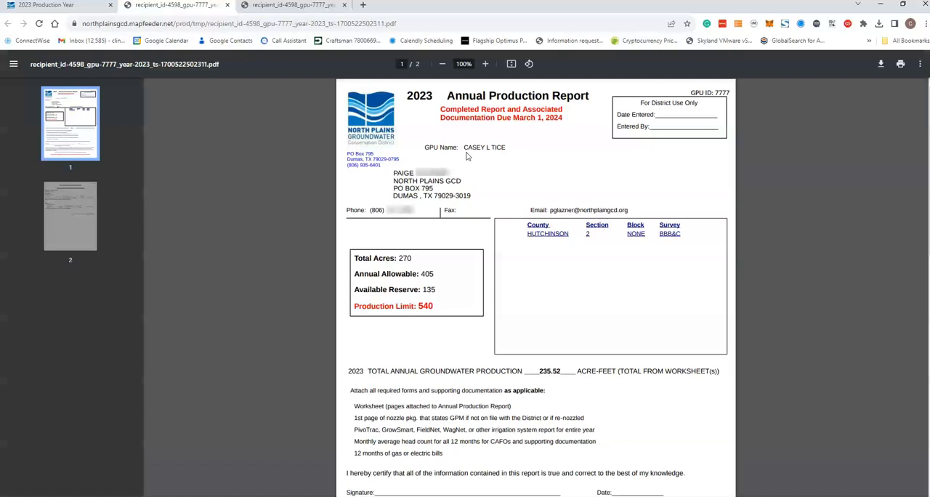
- Return to the production year page, generate the production report with the Blank Production Report template, and download the PDF
click(61, 7)
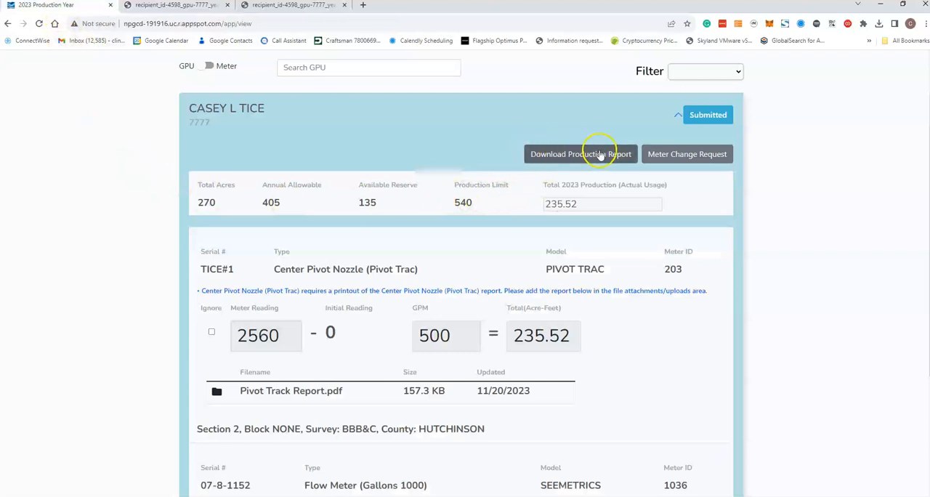
click(536, 160)
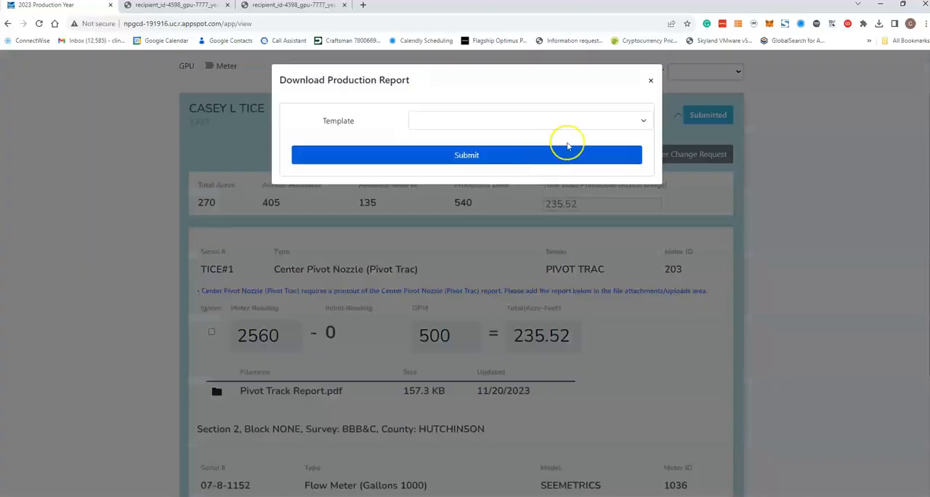
click(639, 123)
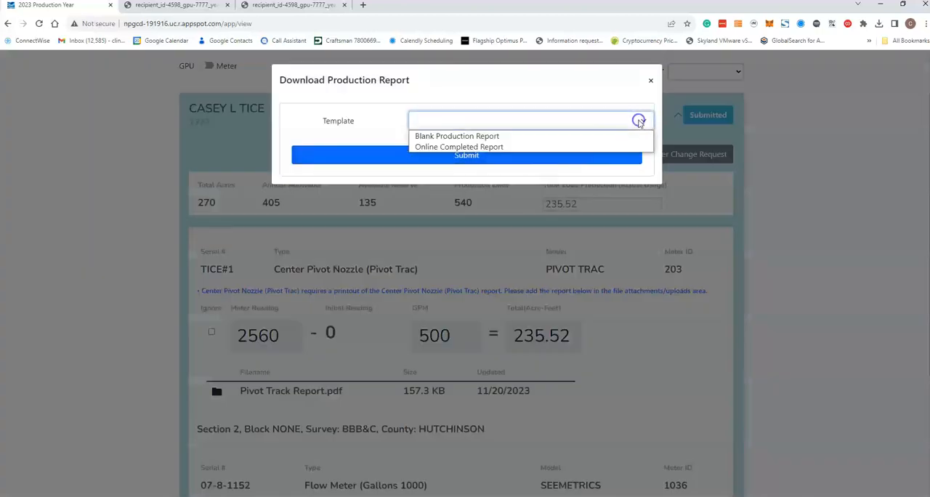
click(471, 138)
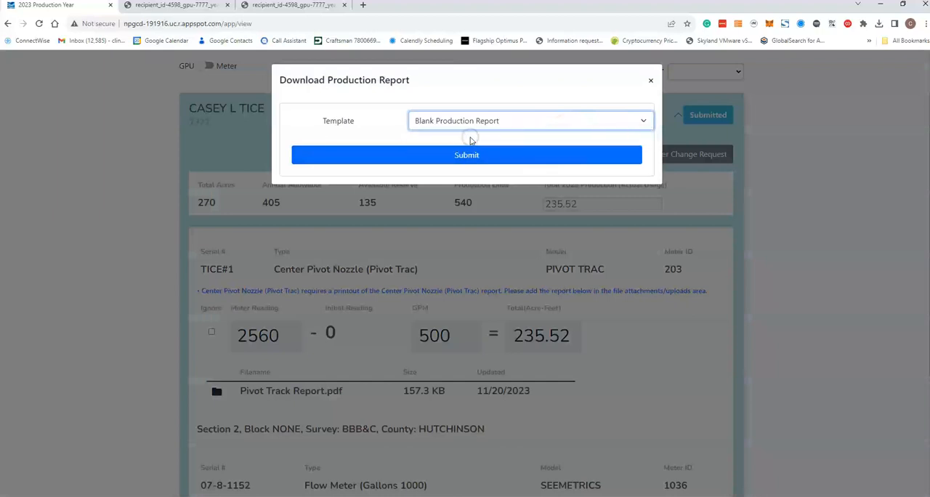
click(468, 156)
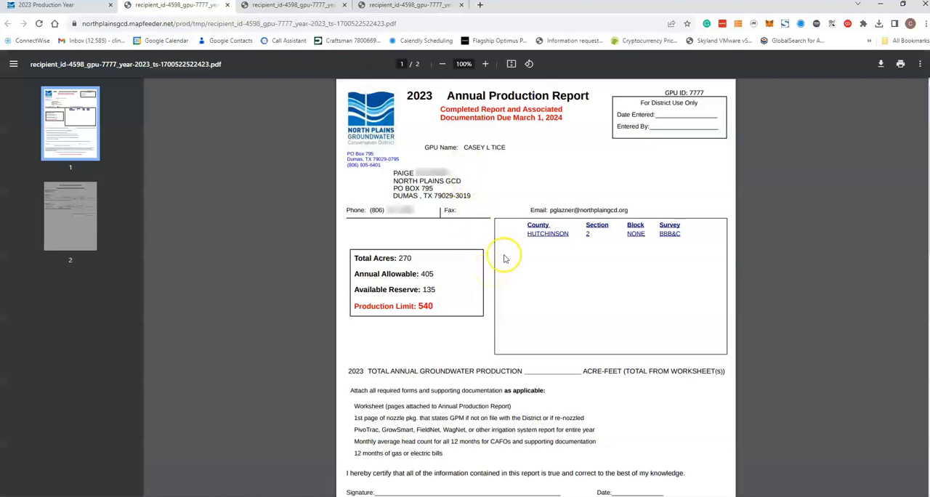
click(880, 65)
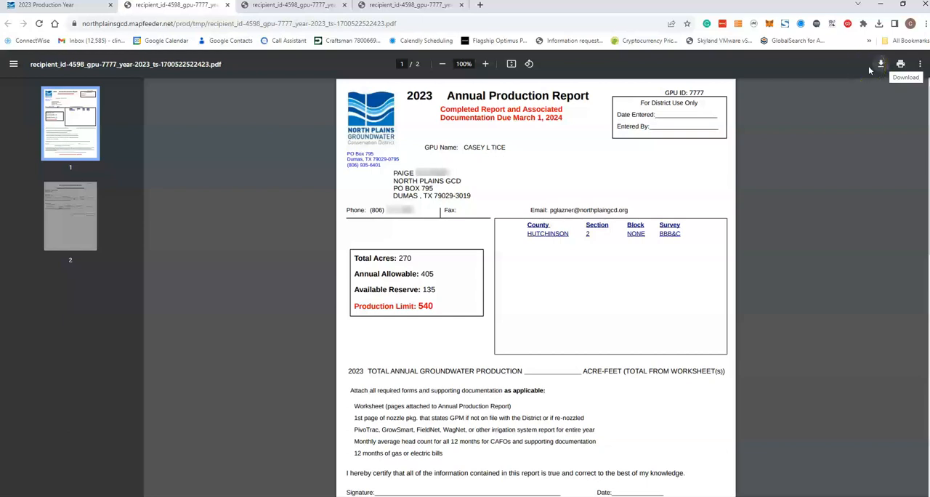